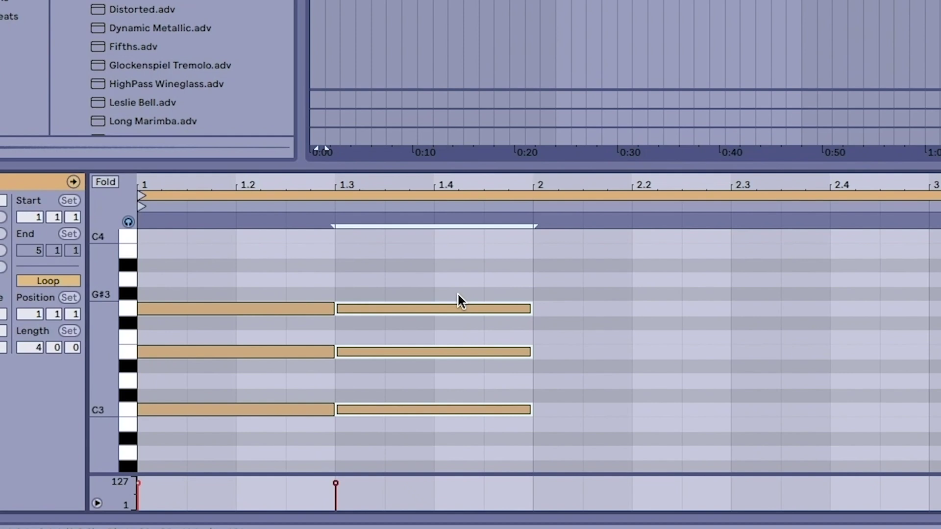
Duplicate the selected three-note chord in Ableton Live so it repeats across the clip.
{"action": "key", "text": "ctrl+d"}
{"action": "key", "text": "ctrl+d"}
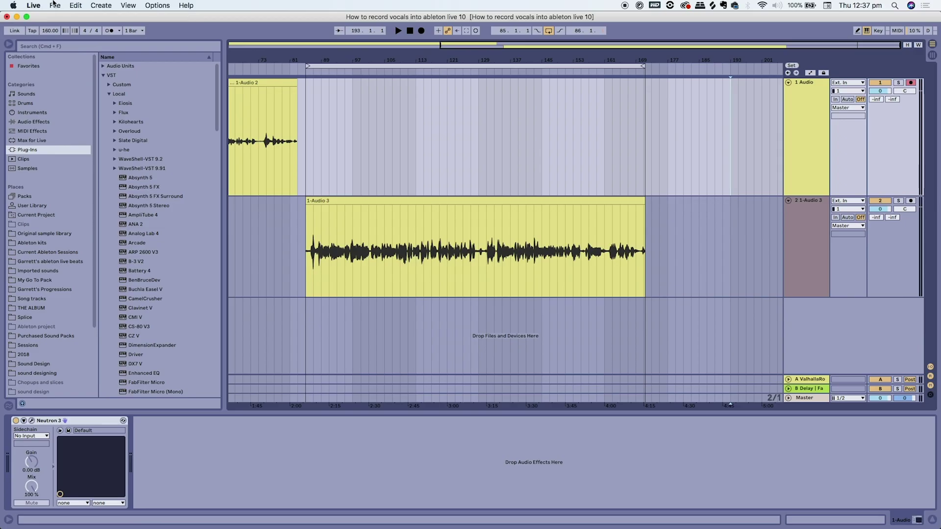
{"action": "left_click", "coordinate": [54, 4]}
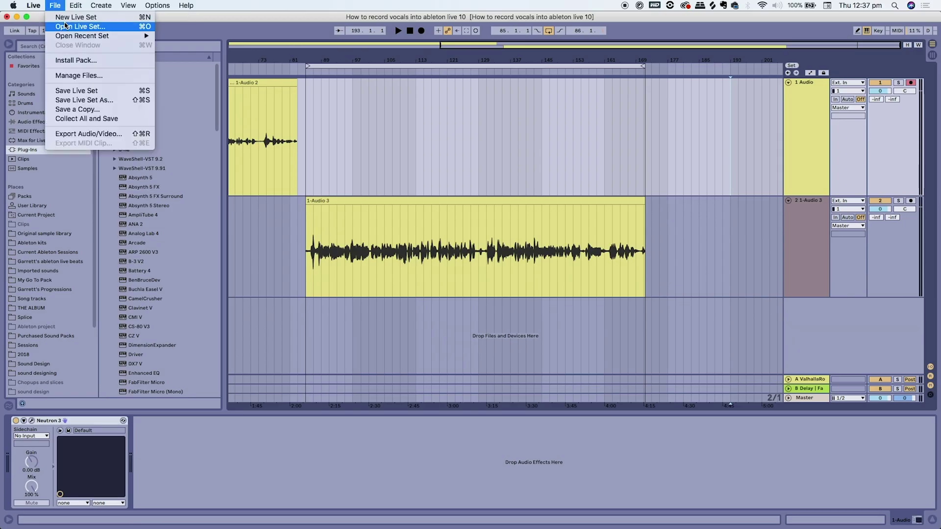
Check the Pro Tools audio preferences, then bring up the Window menu of session windows.
{"action": "mouse_move", "coordinate": [33, 5]}
{"action": "left_click", "coordinate": [45, 33]}
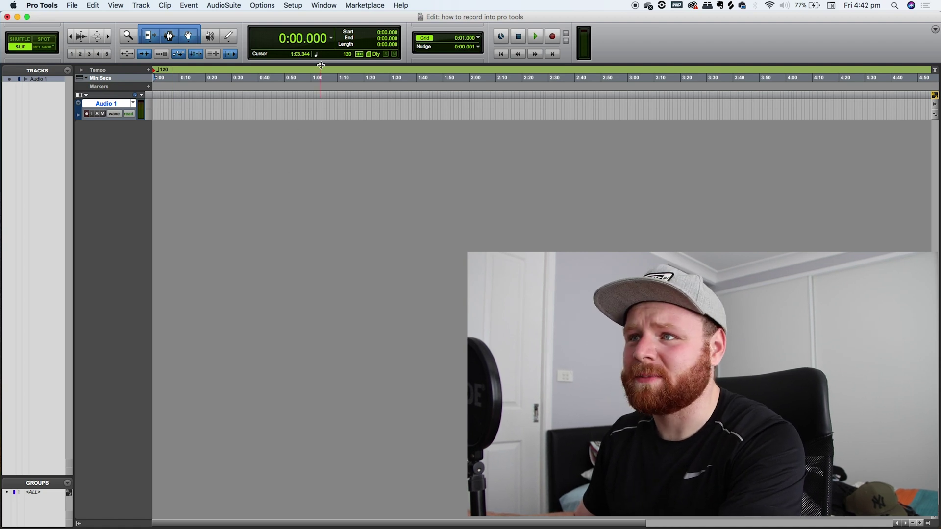
{"action": "left_click", "coordinate": [324, 5]}
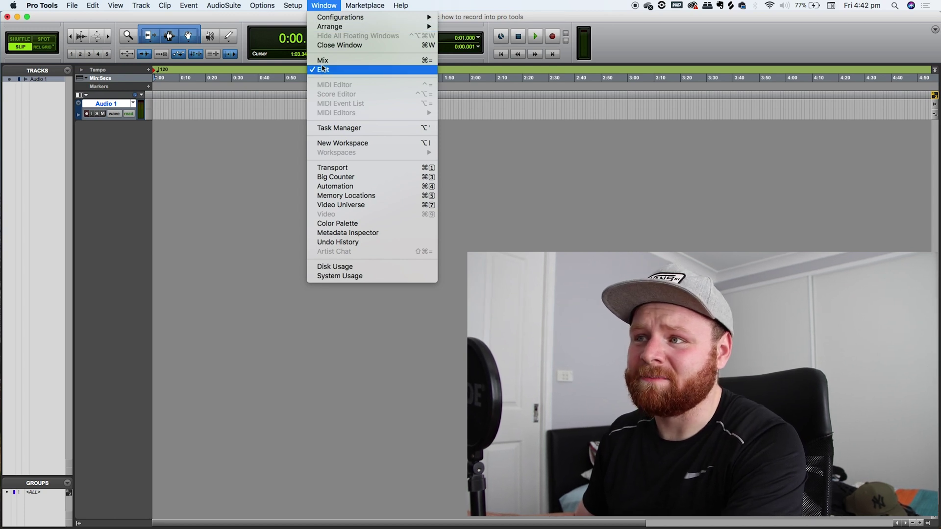
{"action": "left_click", "coordinate": [325, 61]}
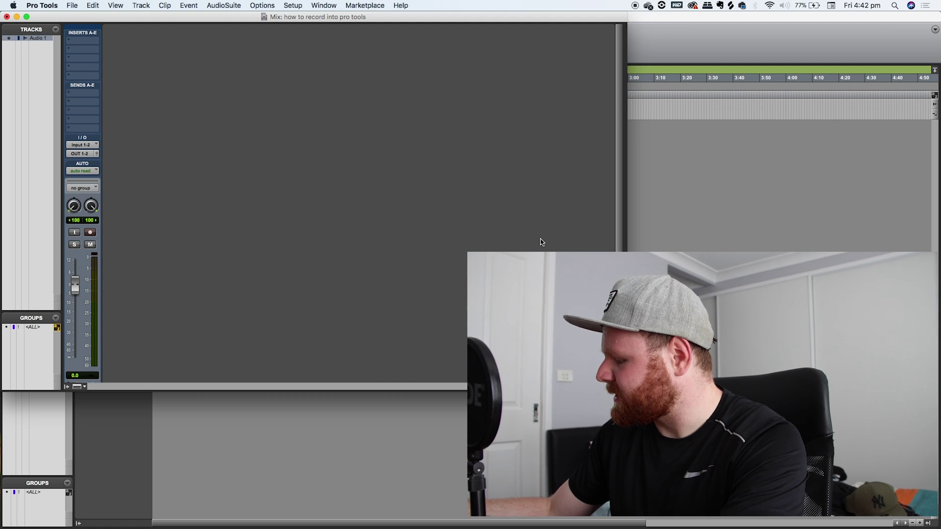
{"action": "key", "text": "super+equal"}
{"action": "key", "text": "super+equal"}
{"action": "key", "text": "super+equal"}
{"action": "key", "text": "super+equal"}
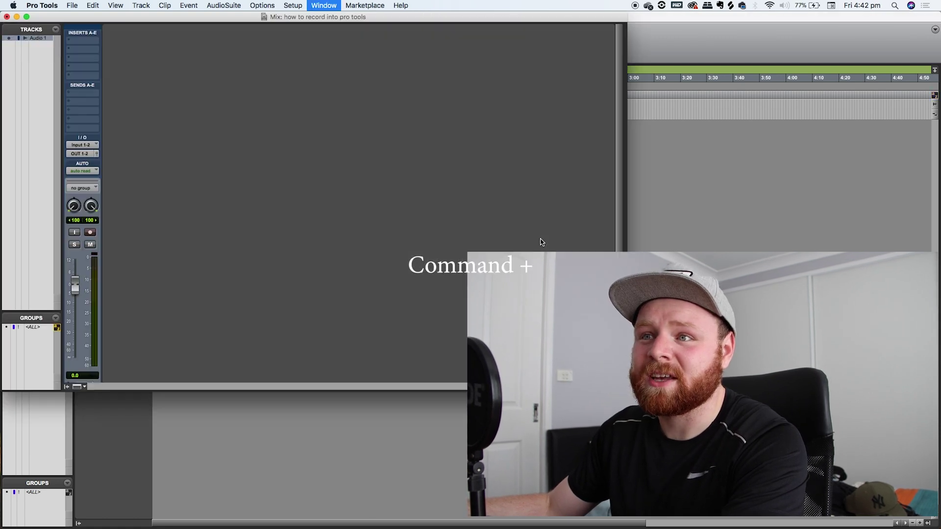
{"action": "key", "text": "super+equal"}
{"action": "key", "text": "super+equal"}
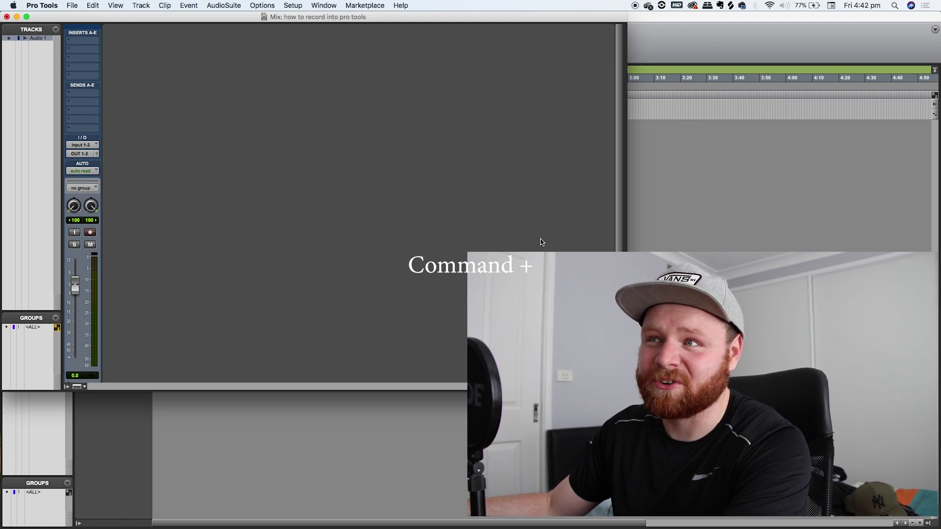
{"action": "key", "text": "super+equal"}
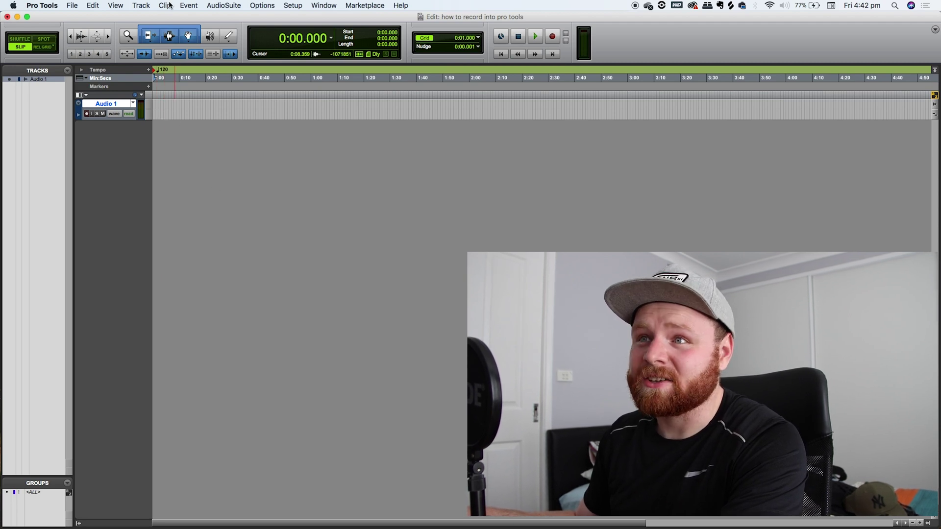
{"action": "left_click", "coordinate": [141, 5]}
Create 1 new Mono Audio Track, Audio 2, from Track > New.
{"action": "left_click", "coordinate": [148, 17]}
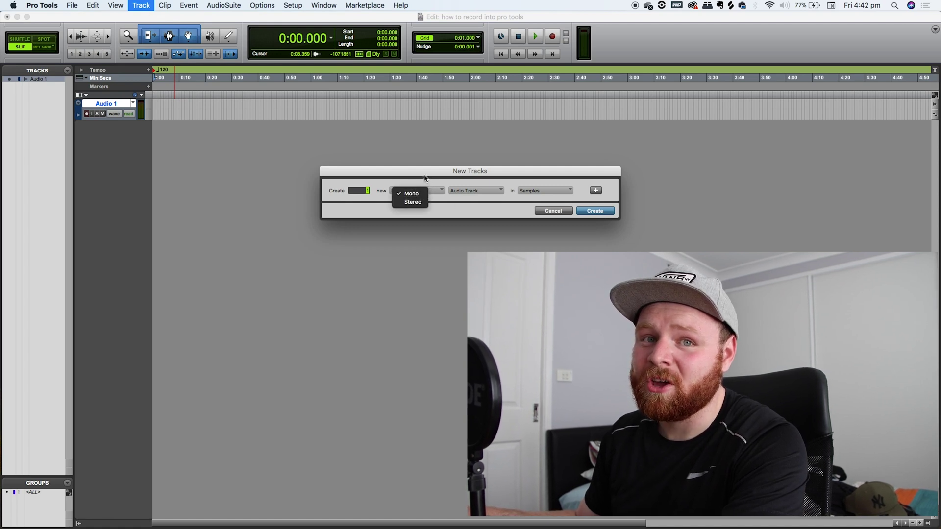
{"action": "left_click", "coordinate": [413, 174]}
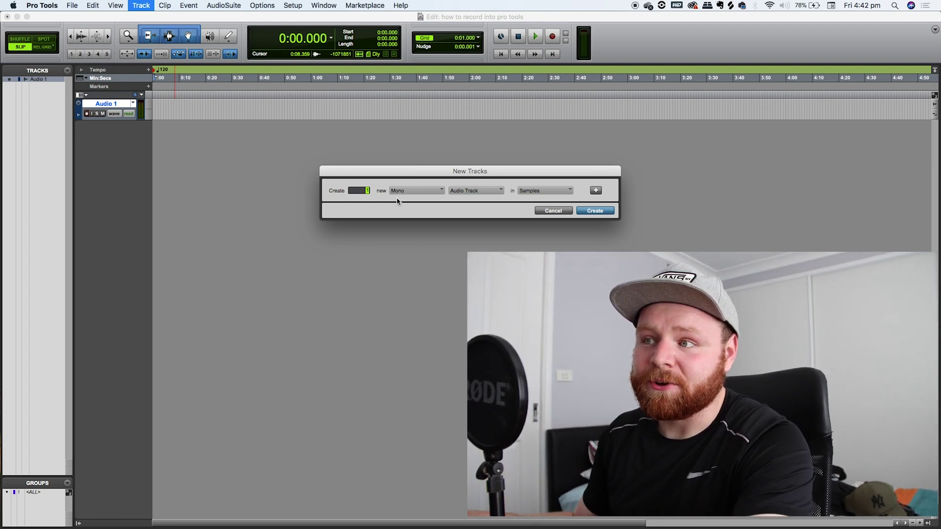
{"action": "left_click", "coordinate": [592, 211]}
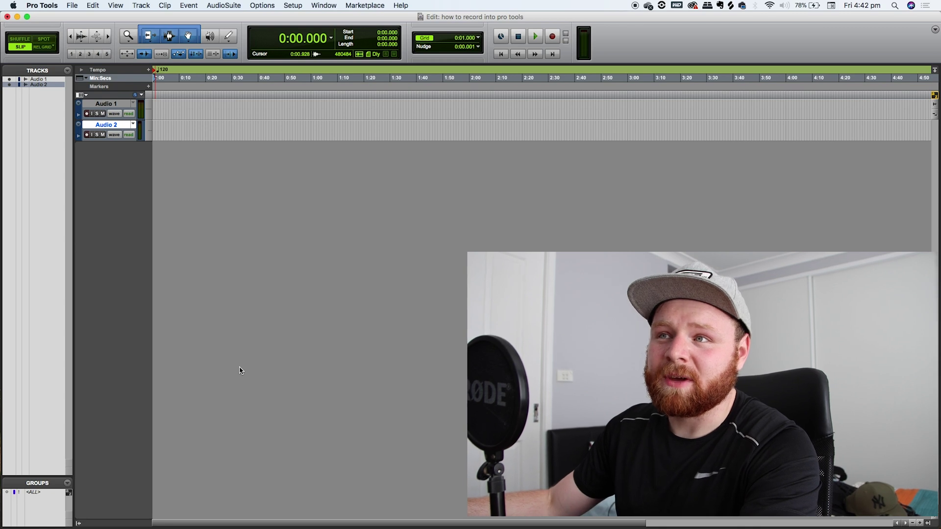
In the Mix window, route Input 1 (Mono) into Audio 2's input.
{"action": "key", "text": "super+equal"}
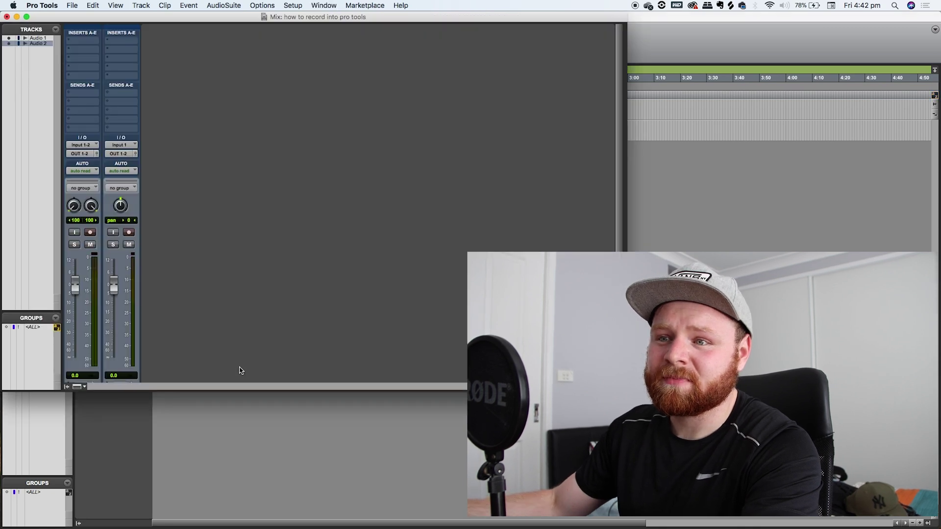
{"action": "left_click", "coordinate": [131, 147]}
{"action": "mouse_move", "coordinate": [137, 148]}
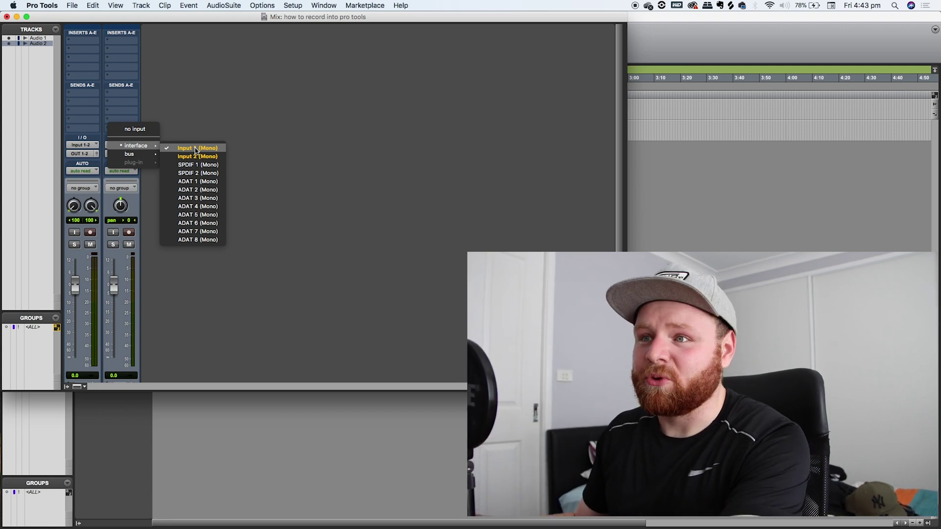
{"action": "left_click", "coordinate": [203, 149]}
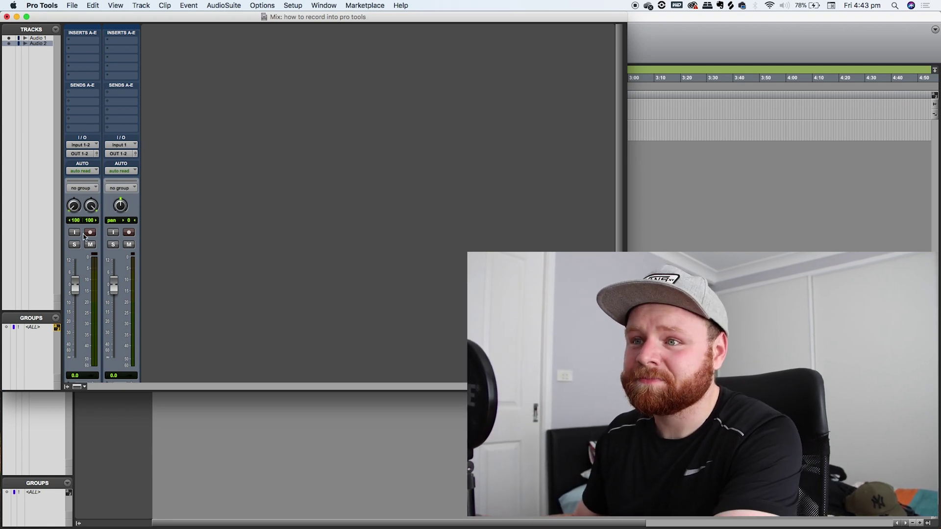
Turn on input monitoring and record-enable Audio 2, then return to the Edit window.
{"action": "left_click", "coordinate": [114, 233]}
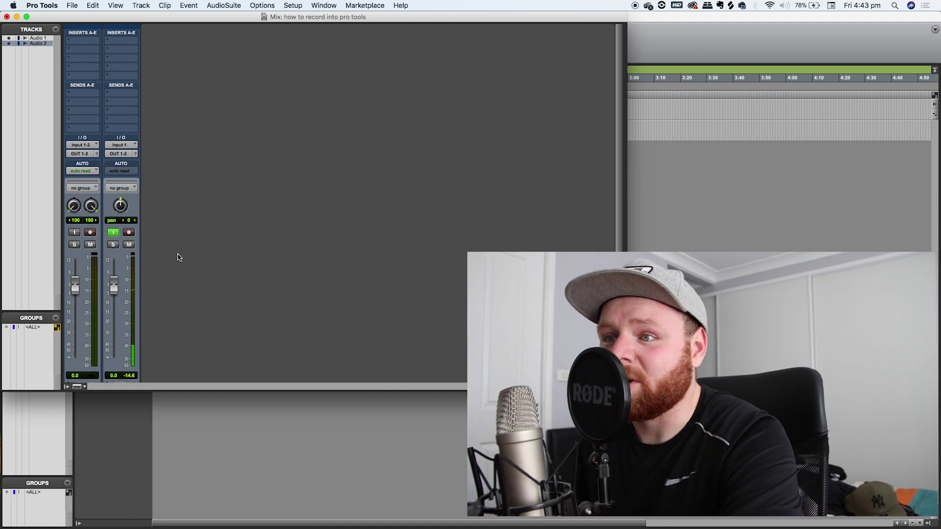
{"action": "left_click", "coordinate": [130, 234]}
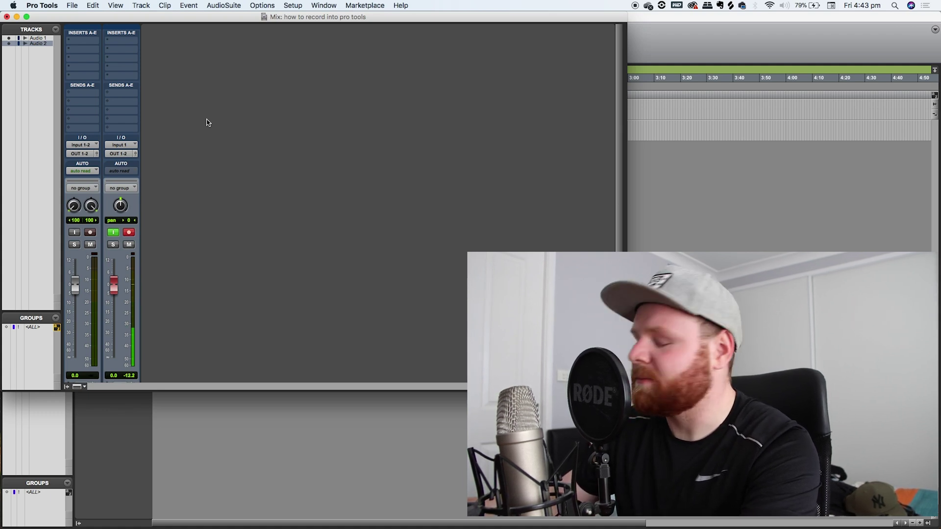
{"action": "key", "text": "super+equal"}
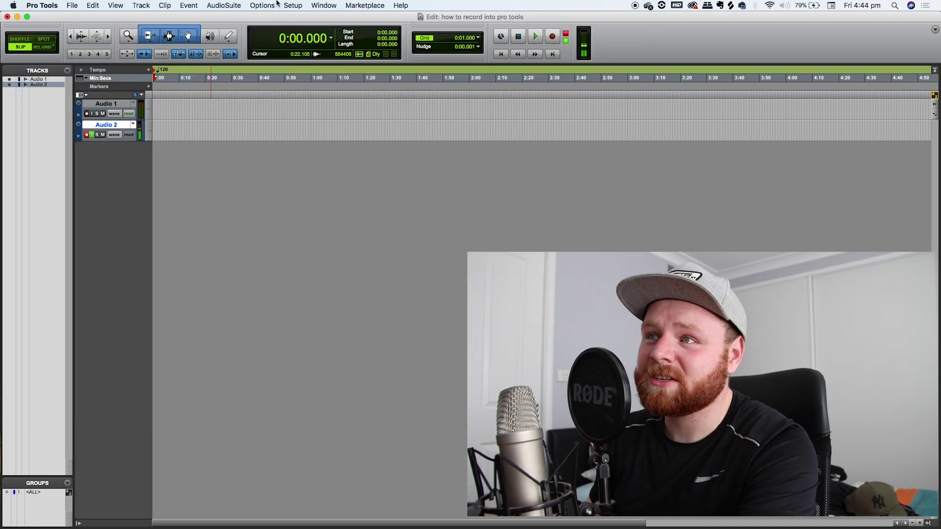
Review the audio interface in Setup > Hardware and close it.
{"action": "left_click", "coordinate": [293, 5]}
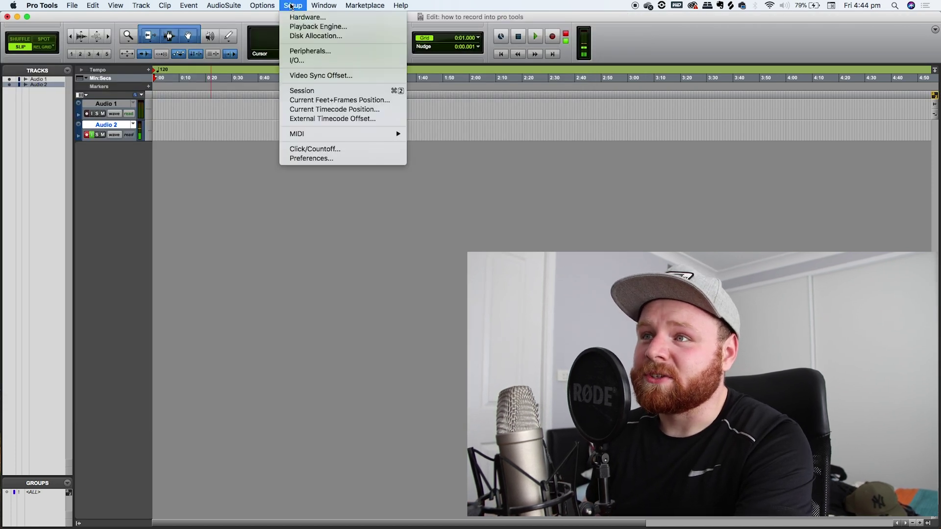
{"action": "left_click", "coordinate": [300, 18]}
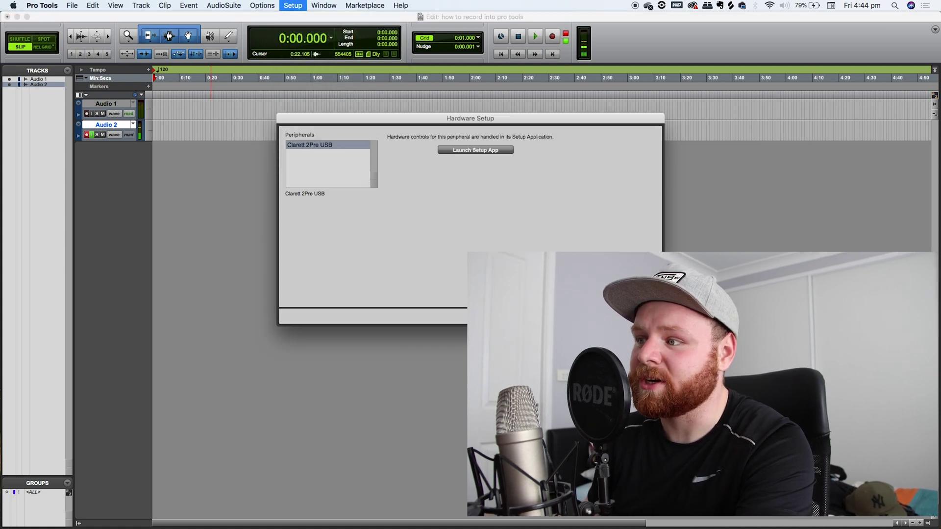
{"action": "key", "text": "Return"}
Set the Playback Engine to Clarett 2Pre USB with a 256-sample H/W buffer.
{"action": "left_click", "coordinate": [292, 5]}
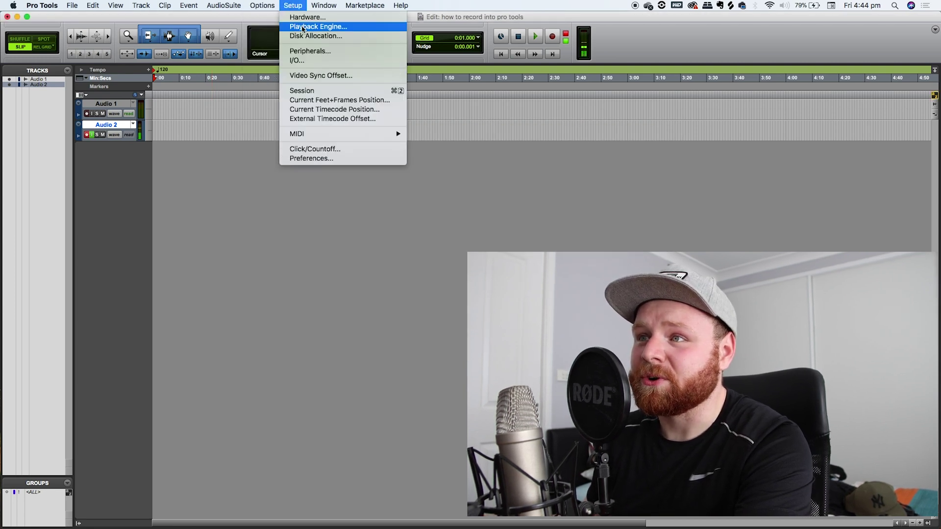
{"action": "left_click", "coordinate": [302, 27]}
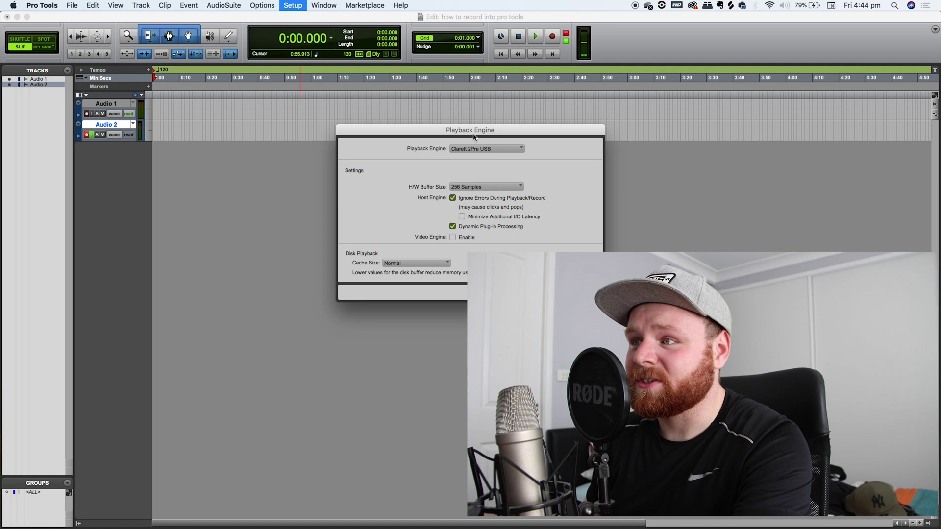
{"action": "left_click", "coordinate": [466, 149]}
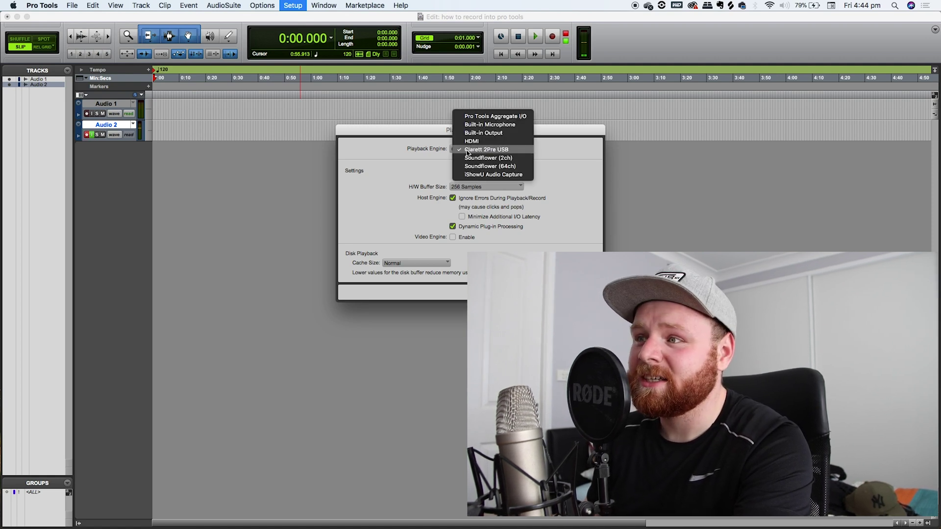
{"action": "left_click", "coordinate": [431, 224]}
{"action": "left_click", "coordinate": [466, 187]}
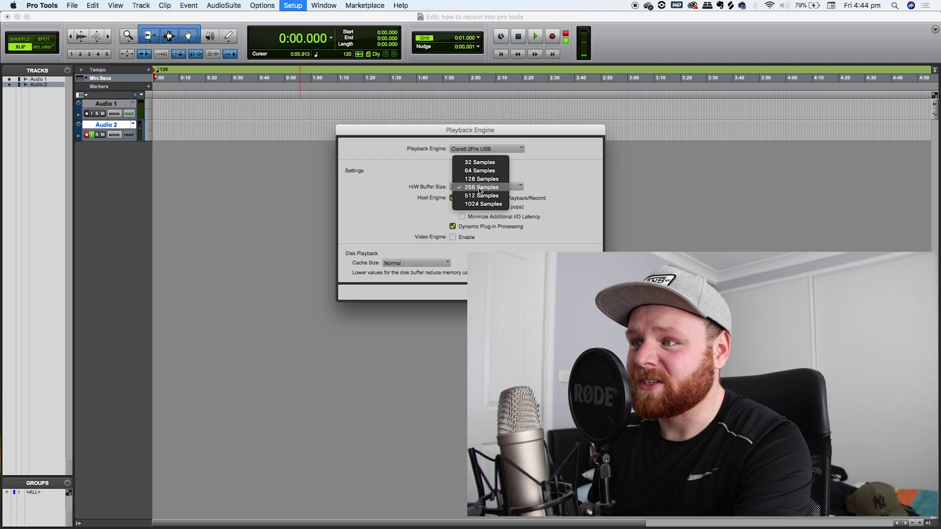
{"action": "left_click", "coordinate": [565, 212]}
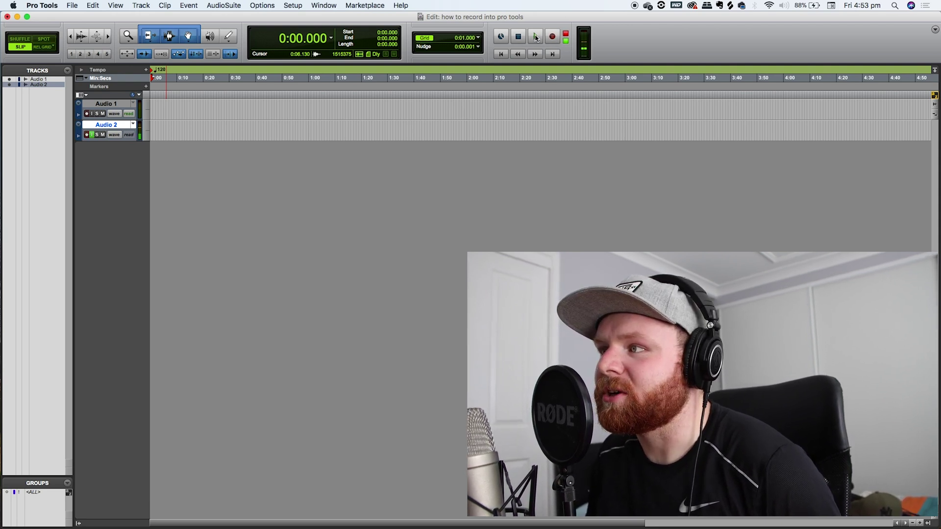
Record a roughly 16-second vocal take on Audio 2, enlarging the track and zooming in.
{"action": "left_click", "coordinate": [536, 38]}
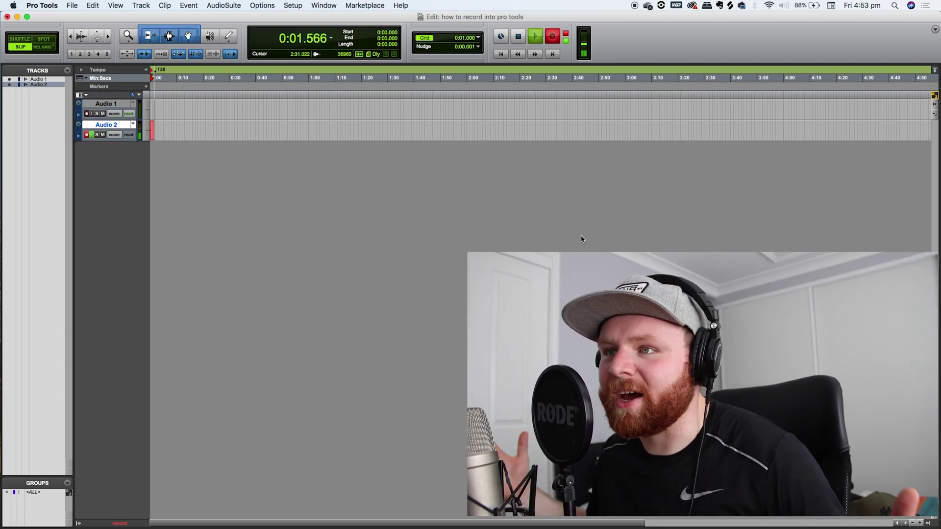
{"action": "left_click_drag", "start_coordinate": [128, 142], "coordinate": [128, 286]}
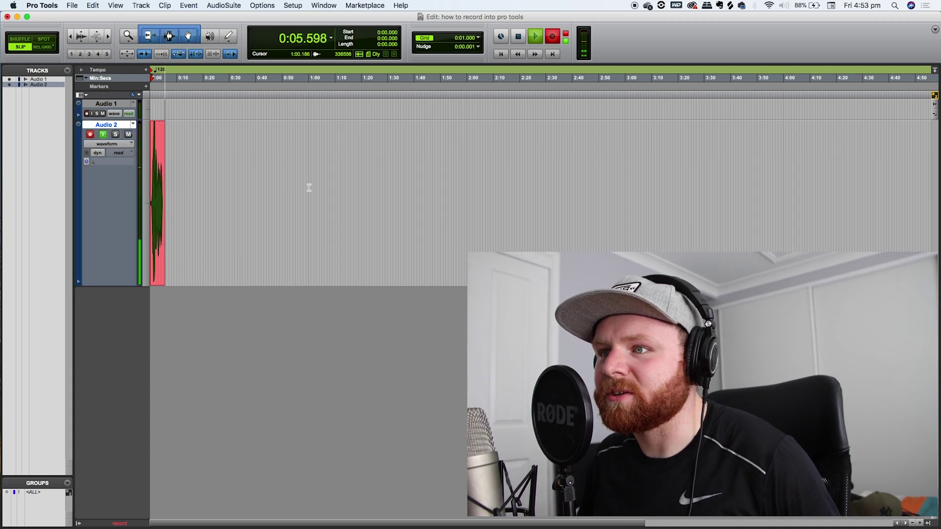
{"action": "left_click", "coordinate": [920, 523]}
{"action": "left_click", "coordinate": [920, 523]}
{"action": "left_click", "coordinate": [920, 524]}
{"action": "left_click", "coordinate": [920, 524]}
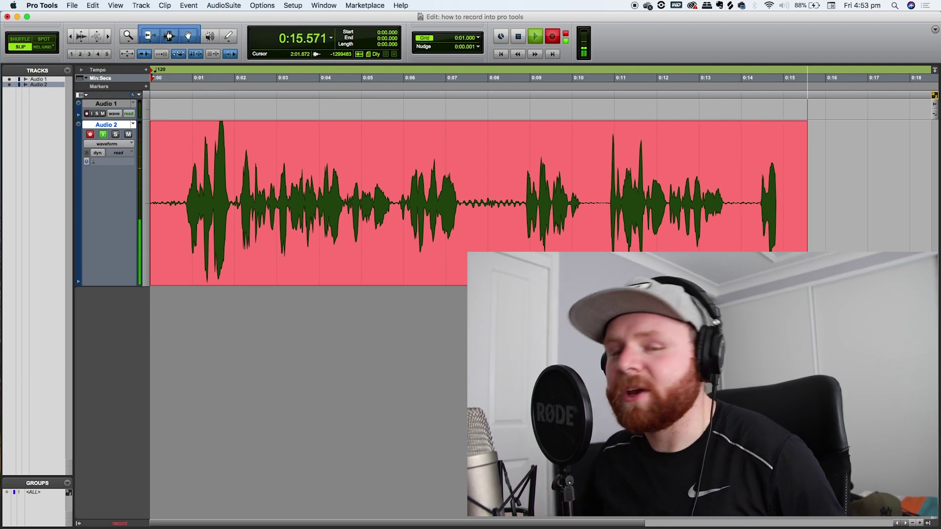
{"action": "key", "text": "space"}
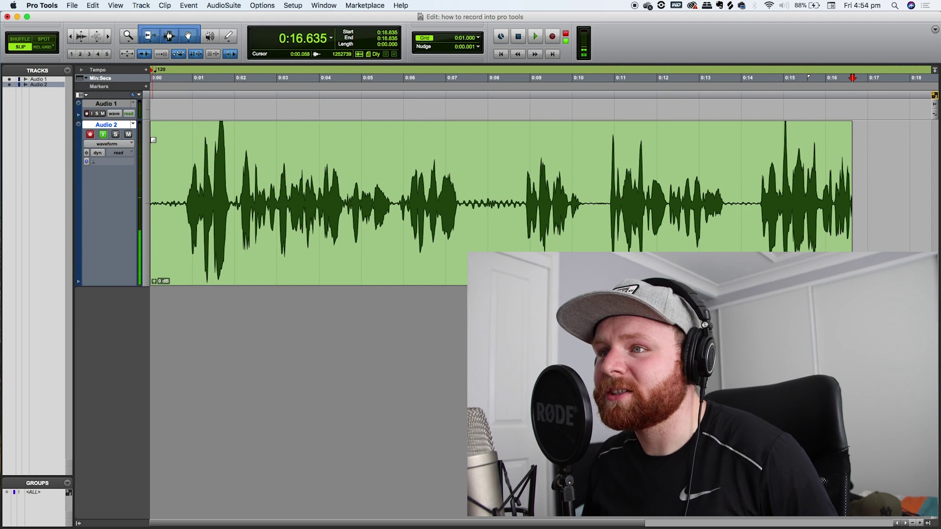
Disarm Audio 2, play the vocal take back from near its start, and save the session.
{"action": "left_click", "coordinate": [189, 137]}
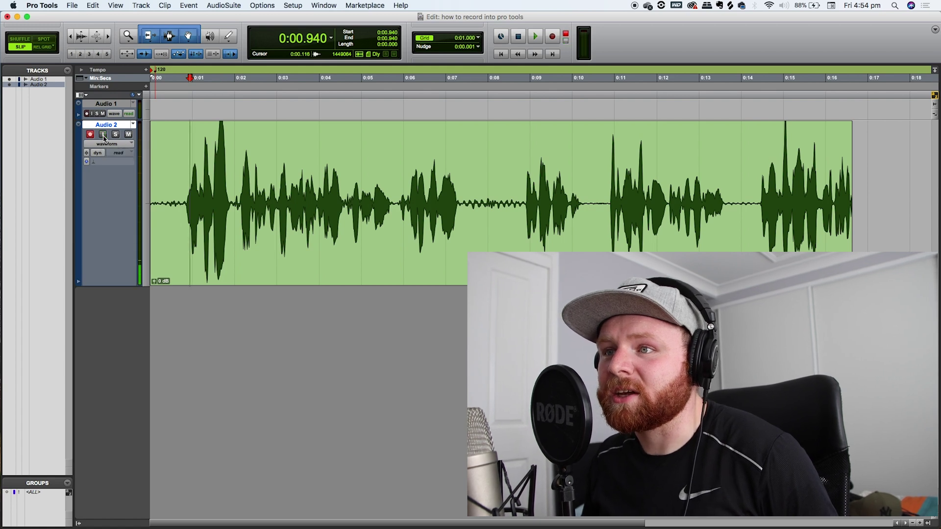
{"action": "left_click", "coordinate": [91, 135]}
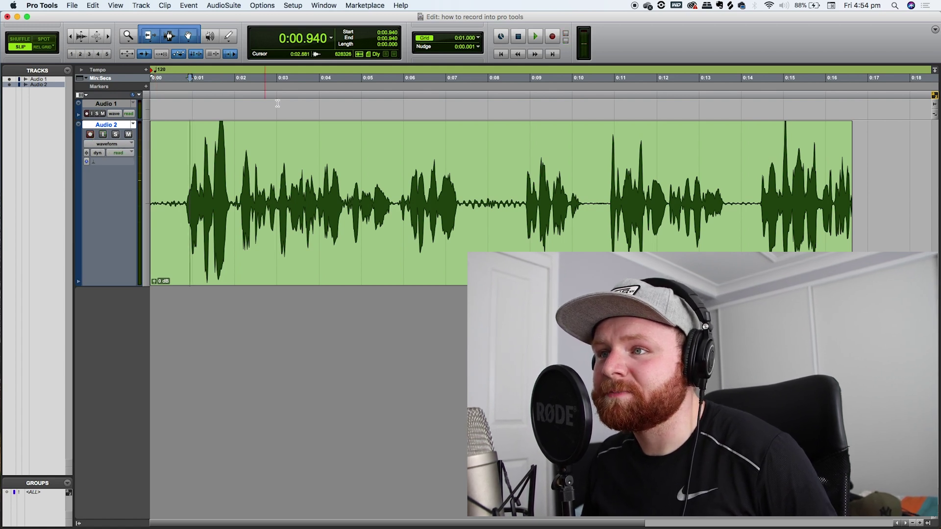
{"action": "left_click", "coordinate": [537, 37]}
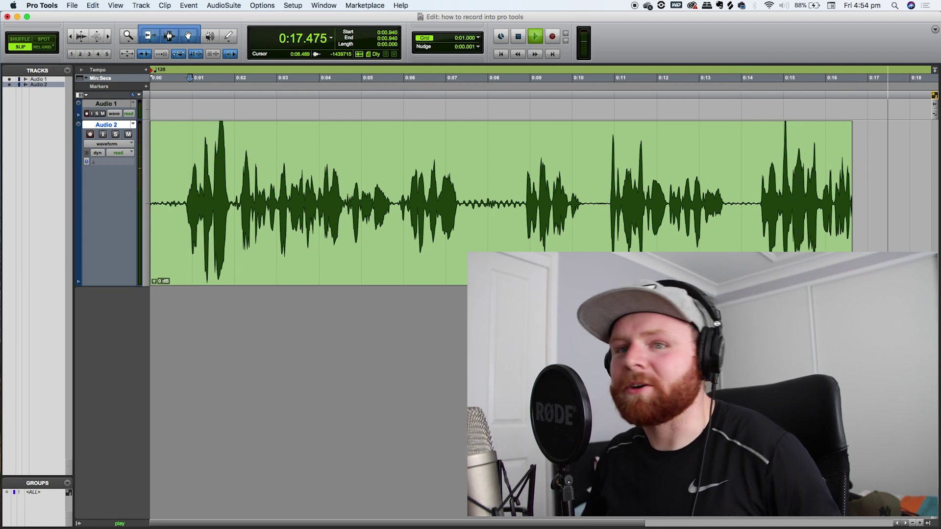
{"action": "key", "text": "space"}
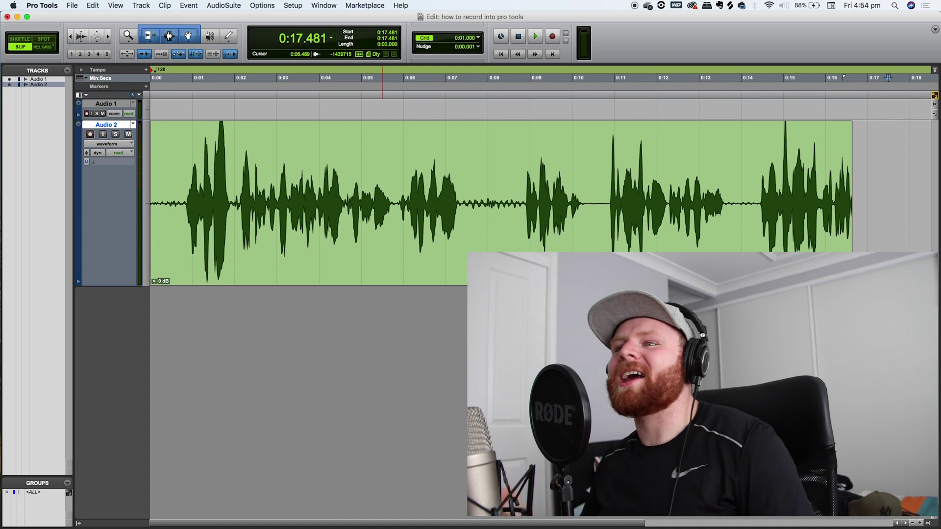
{"action": "left_click", "coordinate": [72, 6]}
{"action": "left_click", "coordinate": [81, 71]}
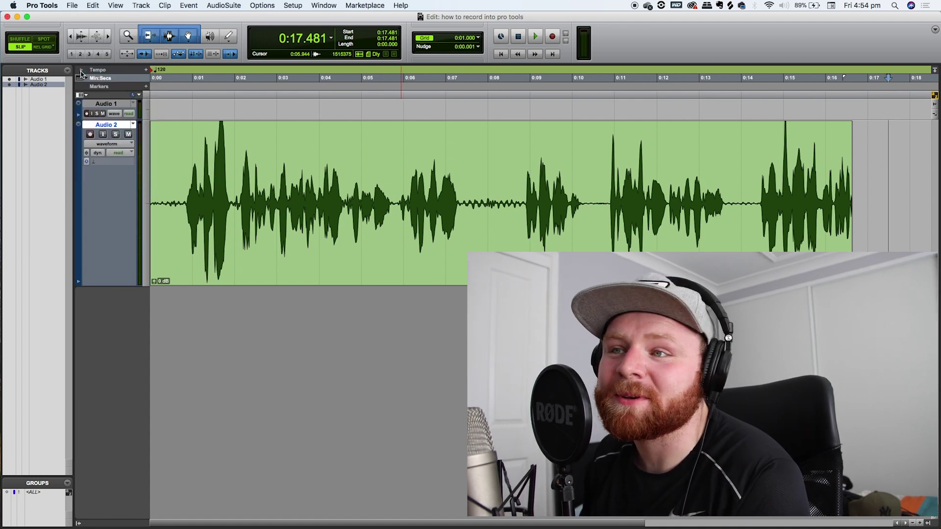